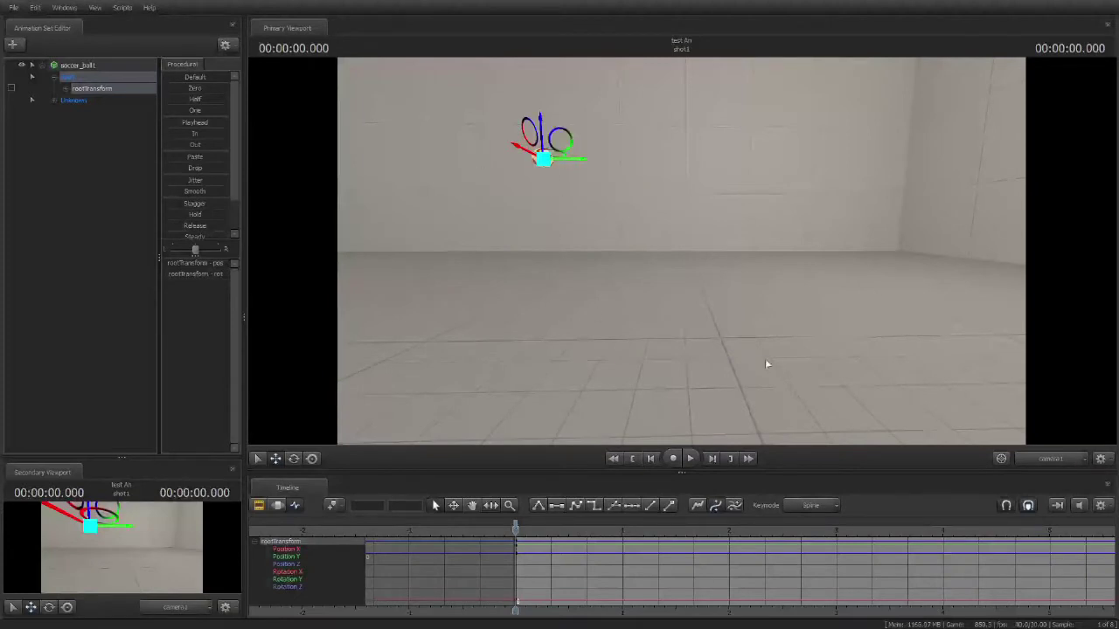
# Select the soccer ball's rootTransform control and shift the ball slightly sideways for its starting pose at 0 s
pyautogui.click(109, 238)
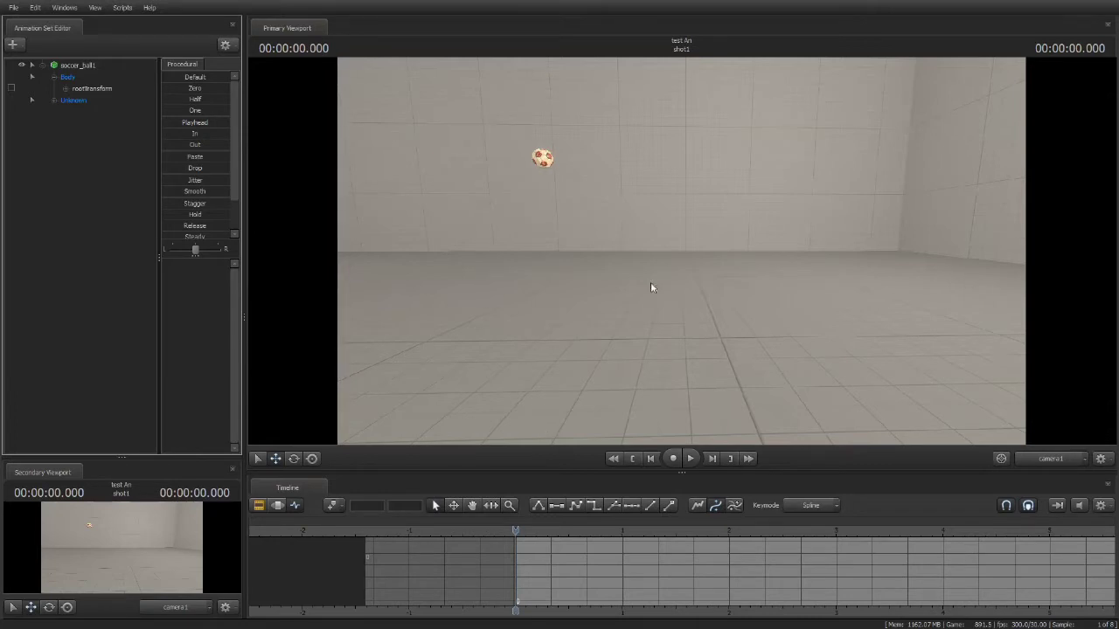
pyautogui.click(71, 64)
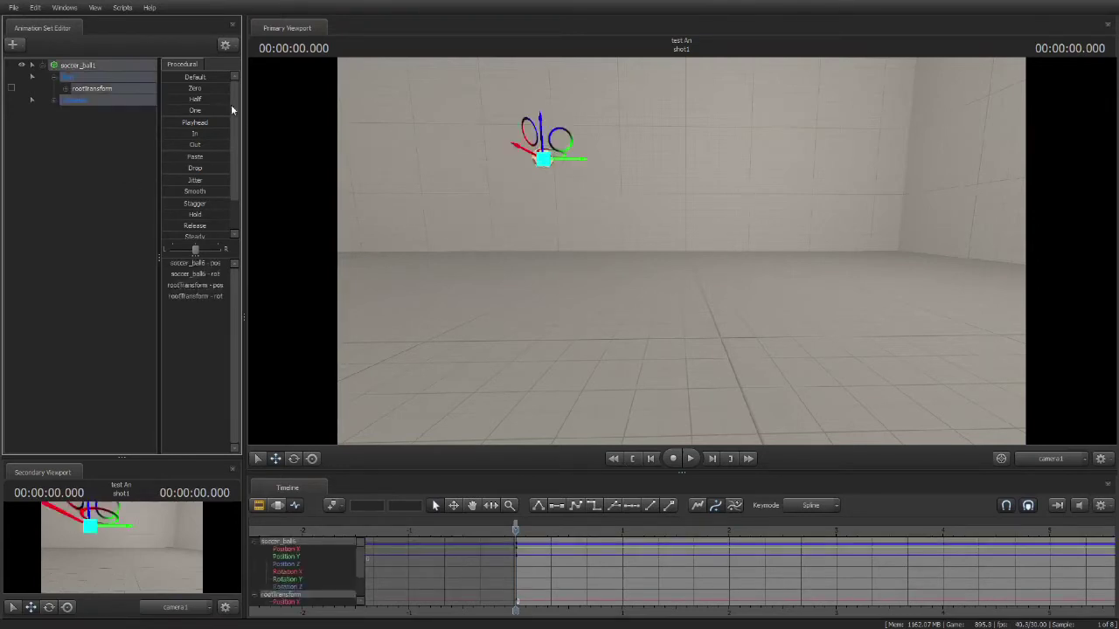
pyautogui.click(82, 88)
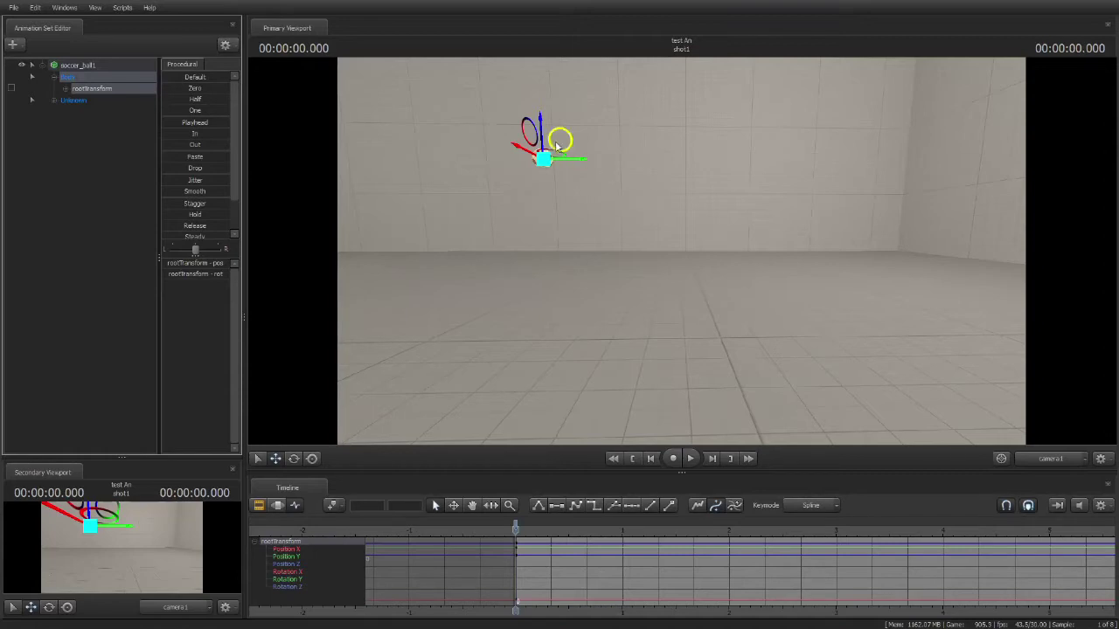
pyautogui.moveTo(565, 140)
pyautogui.mouseDown()
pyautogui.moveTo(719, 177)
pyautogui.moveTo(538, 178)
pyautogui.moveTo(669, 204)
pyautogui.moveTo(644, 107)
pyautogui.moveTo(560, 175)
pyautogui.moveTo(669, 175)
pyautogui.moveTo(648, 125)
pyautogui.moveTo(559, 166)
pyautogui.moveTo(568, 162)
pyautogui.moveTo(502, 162)
pyautogui.moveTo(479, 150)
pyautogui.moveTo(579, 157)
pyautogui.moveTo(547, 167)
pyautogui.moveTo(524, 157)
pyautogui.moveTo(560, 158)
pyautogui.mouseUp()
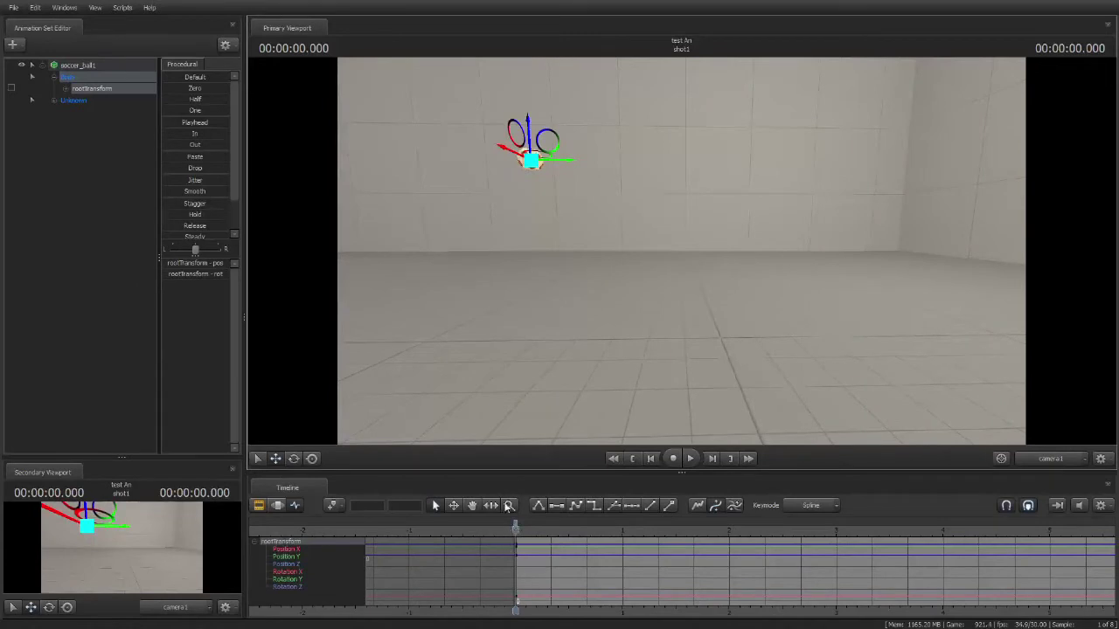
# Try moving the ball at 0.5 s down to the floor and across at its starting height, then play the motion
pyautogui.moveTo(515, 530); pyautogui.dragTo(568, 545)
pyautogui.moveTo(549, 138); pyautogui.dragTo(640, 260)
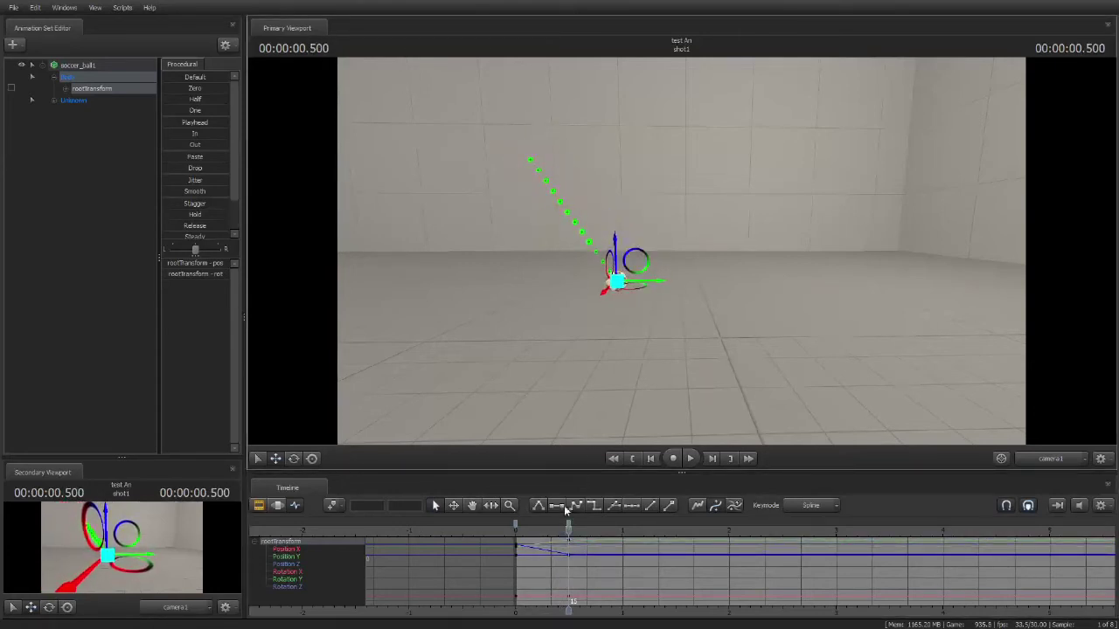
pyautogui.moveTo(569, 528)
pyautogui.mouseDown()
pyautogui.moveTo(522, 531)
pyautogui.moveTo(568, 540)
pyautogui.moveTo(522, 539)
pyautogui.moveTo(570, 543)
pyautogui.mouseUp()
pyautogui.moveTo(645, 266); pyautogui.dragTo(767, 164)
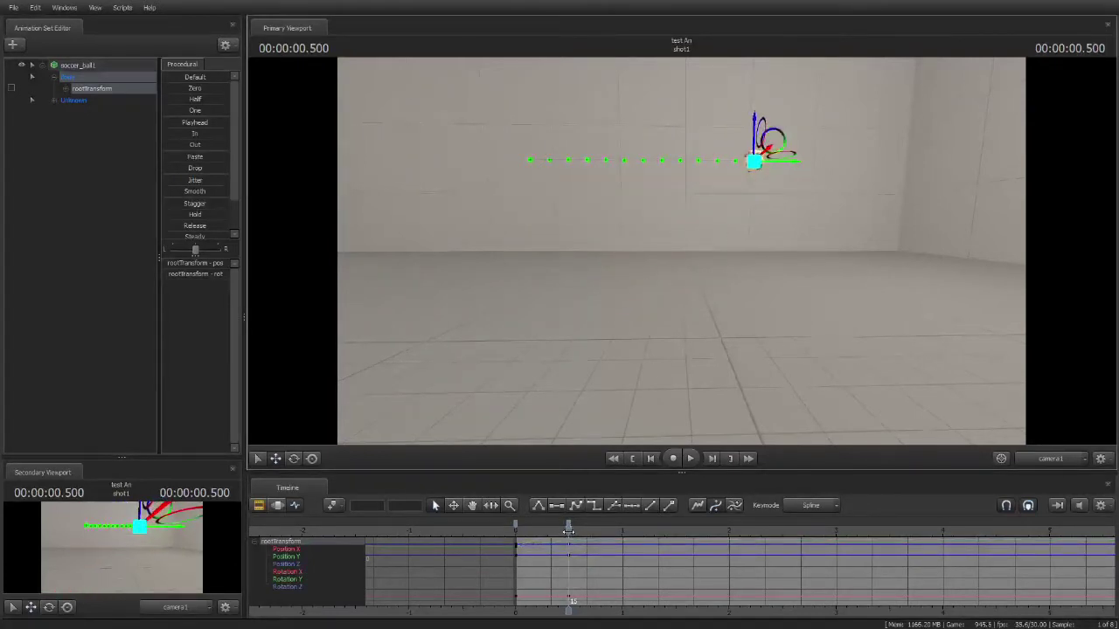
pyautogui.moveTo(568, 529); pyautogui.dragTo(513, 535)
pyautogui.press('space')
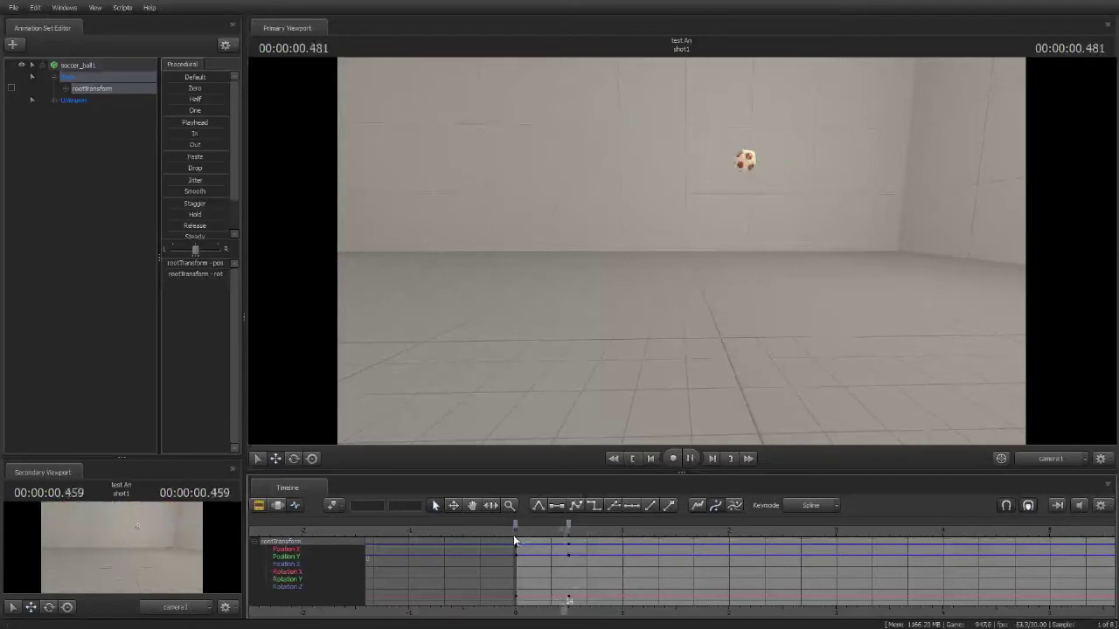
pyautogui.press('space')
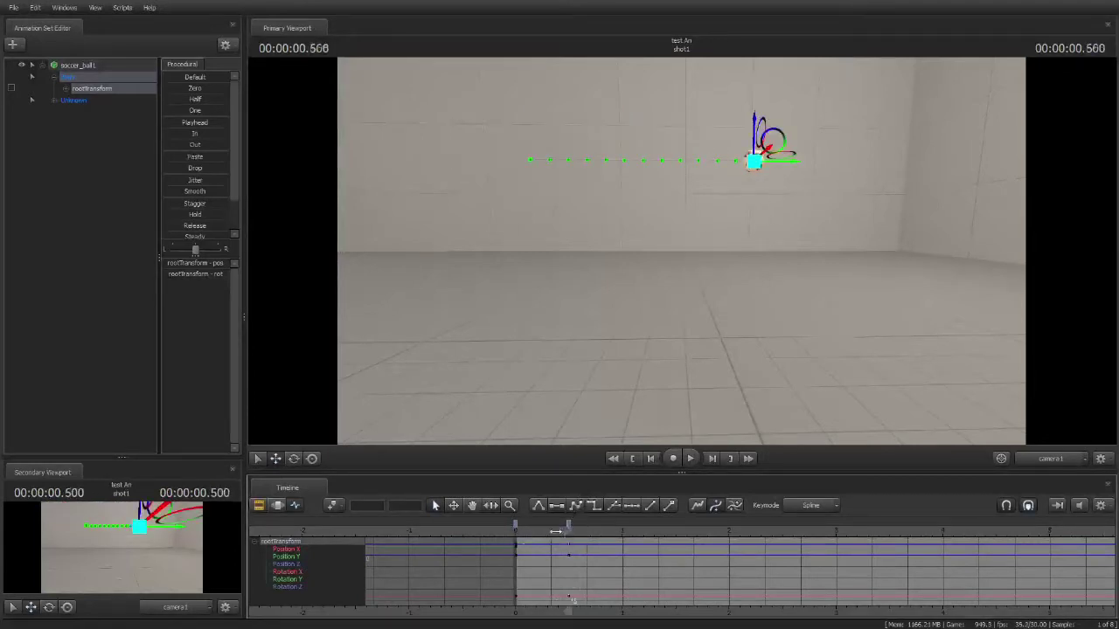
# Key the ball's first bounce: floor contact at 0.5 s, a peak at 1 s and floor contact again at 1.5 s
pyautogui.moveTo(555, 530)
pyautogui.mouseDown()
pyautogui.moveTo(514, 533)
pyautogui.moveTo(568, 538)
pyautogui.mouseUp()
pyautogui.moveTo(778, 145); pyautogui.dragTo(655, 263)
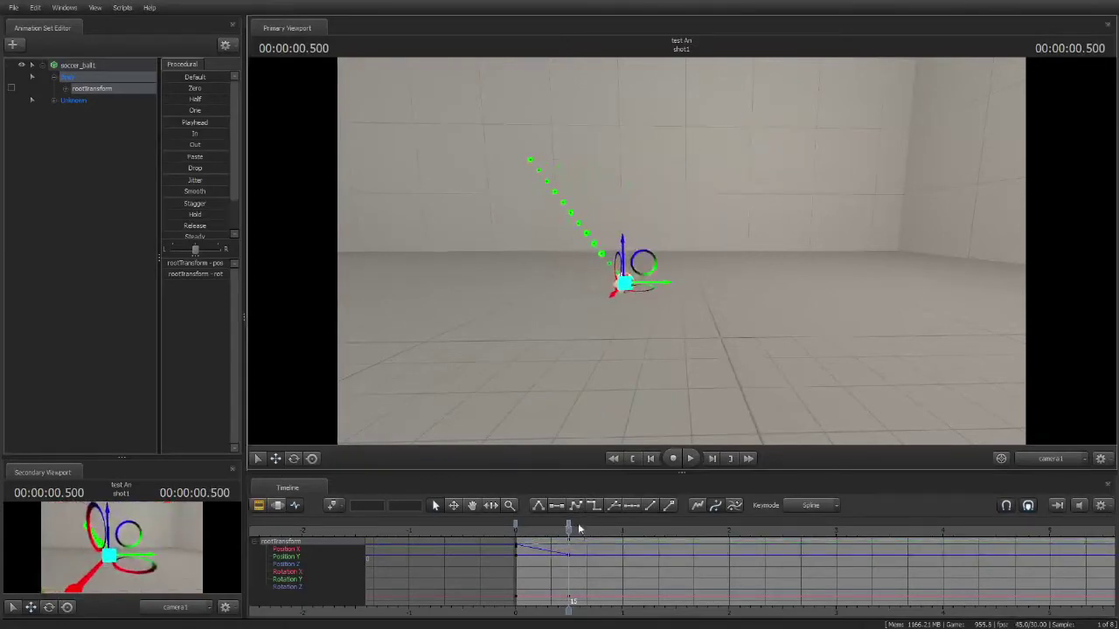
pyautogui.moveTo(570, 529); pyautogui.dragTo(621, 531)
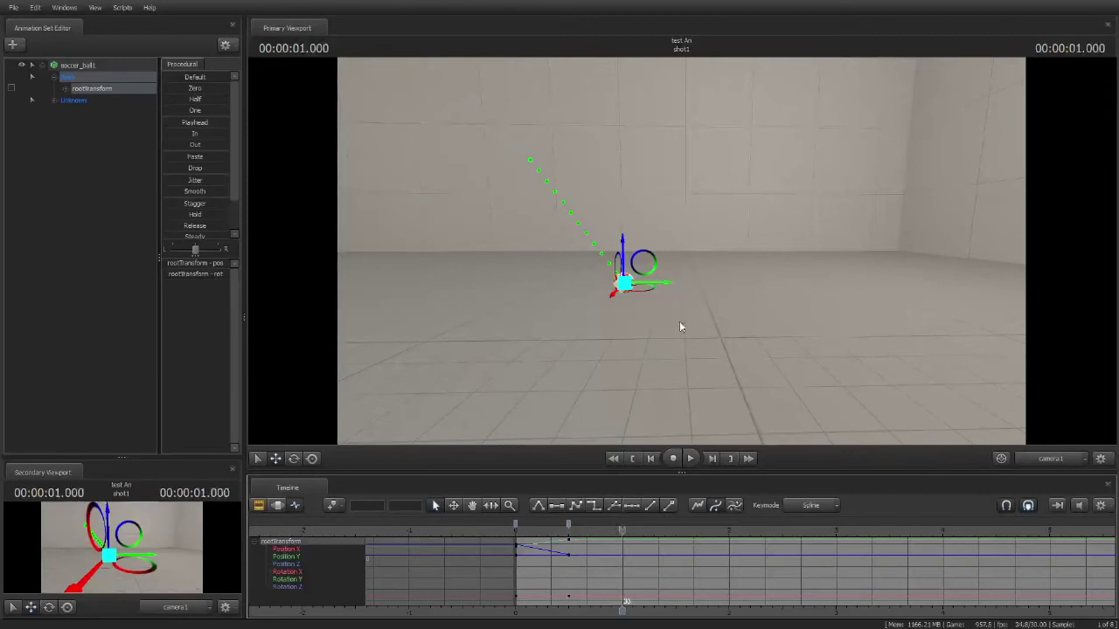
pyautogui.moveTo(655, 264); pyautogui.dragTo(715, 207)
pyautogui.moveTo(621, 529); pyautogui.dragTo(675, 529)
pyautogui.moveTo(729, 218); pyautogui.dragTo(780, 266)
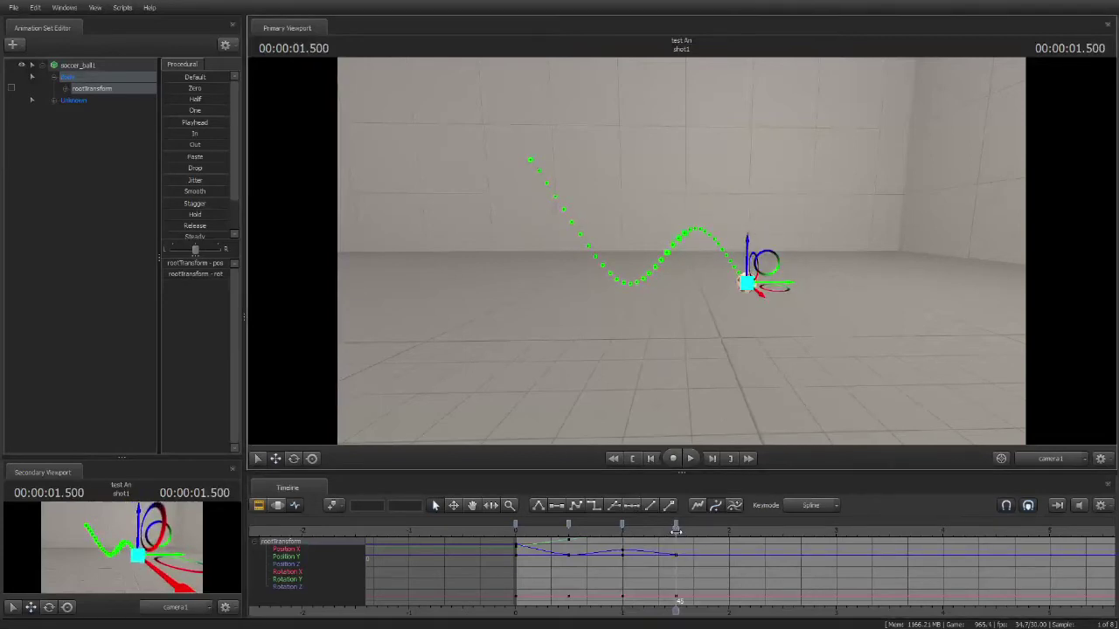
# Key a second, lower bounce with its peak at 2 s and the landing on the floor at 2.5 s
pyautogui.moveTo(675, 530); pyautogui.dragTo(729, 531)
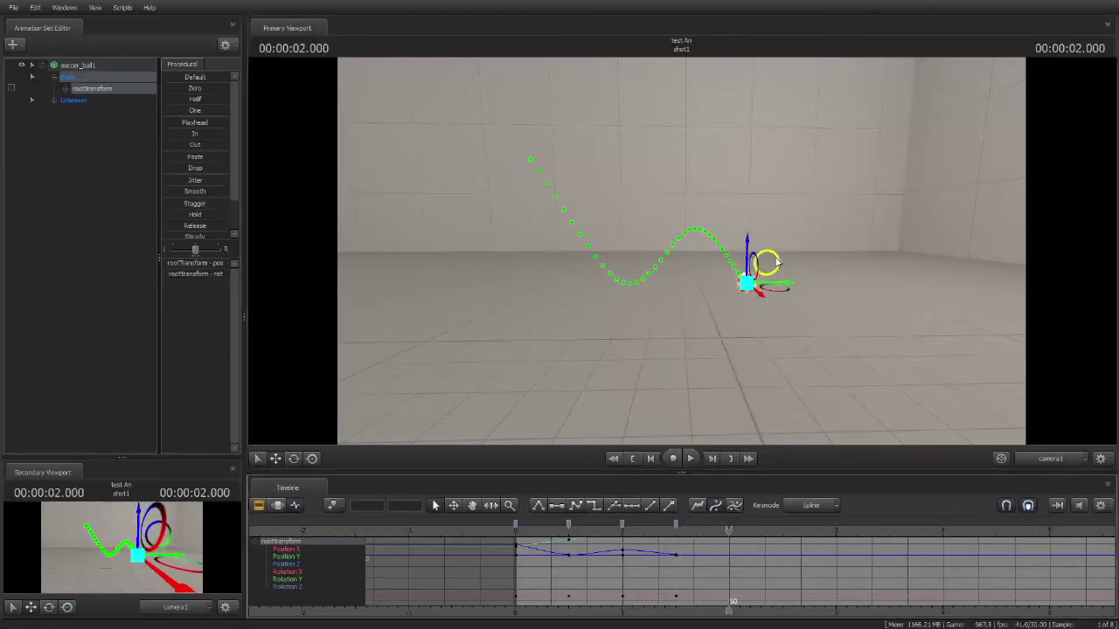
pyautogui.moveTo(781, 263); pyautogui.dragTo(835, 245)
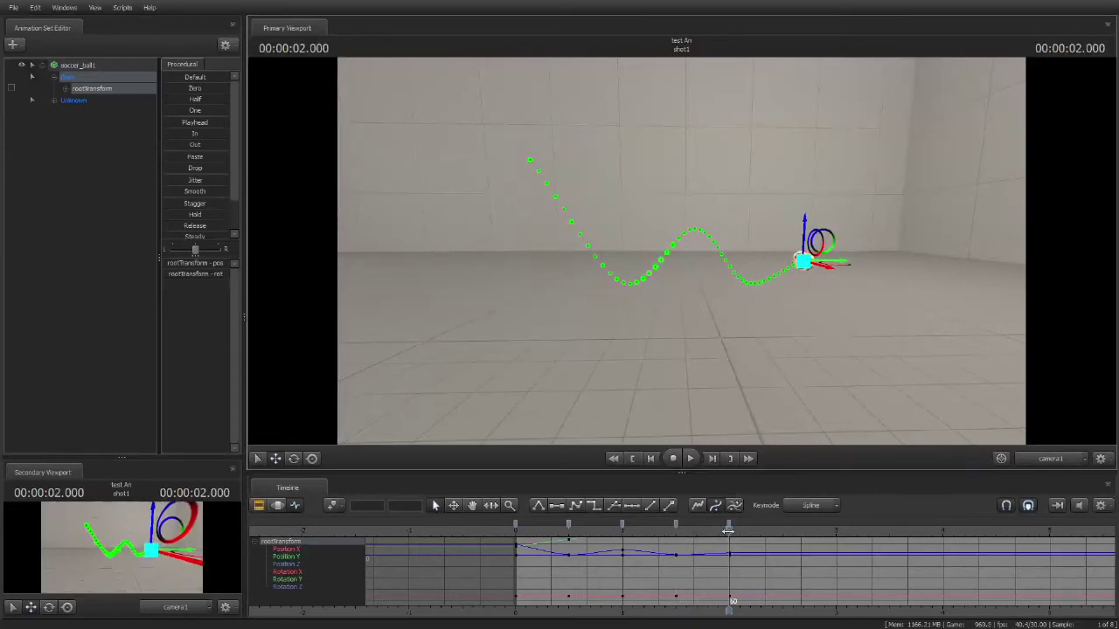
pyautogui.moveTo(729, 531); pyautogui.dragTo(782, 531)
pyautogui.moveTo(826, 253); pyautogui.dragTo(809, 220, button='middle')
pyautogui.moveTo(808, 221); pyautogui.dragTo(845, 236)
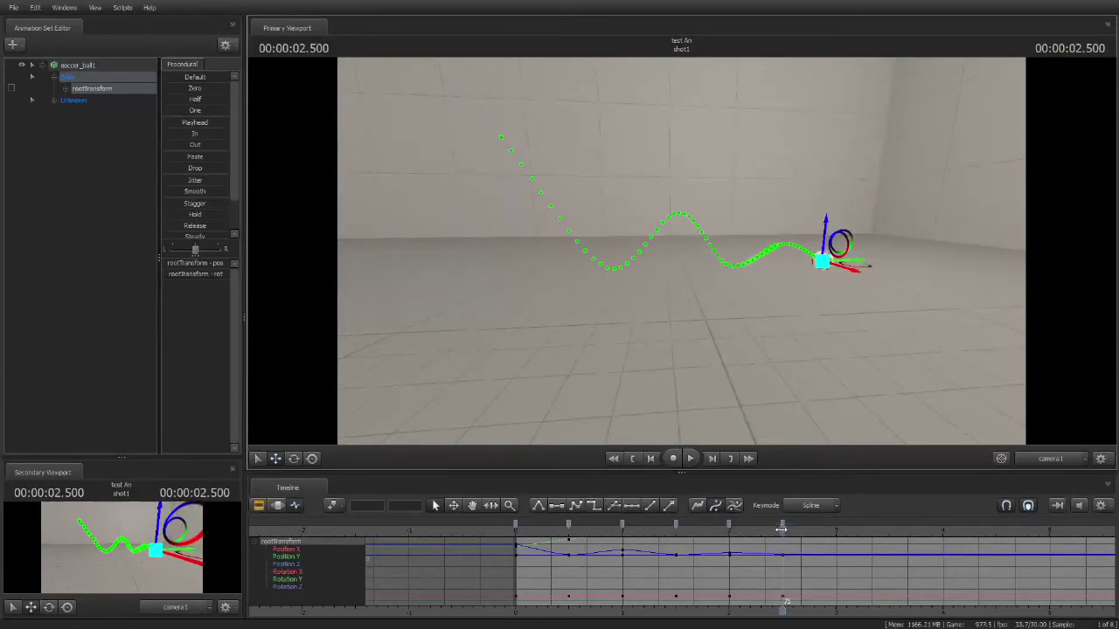
# Play the bounce animation from the start, scrub back through the first drop and review the available key modes
pyautogui.moveTo(782, 527); pyautogui.dragTo(515, 535)
pyautogui.press('space')
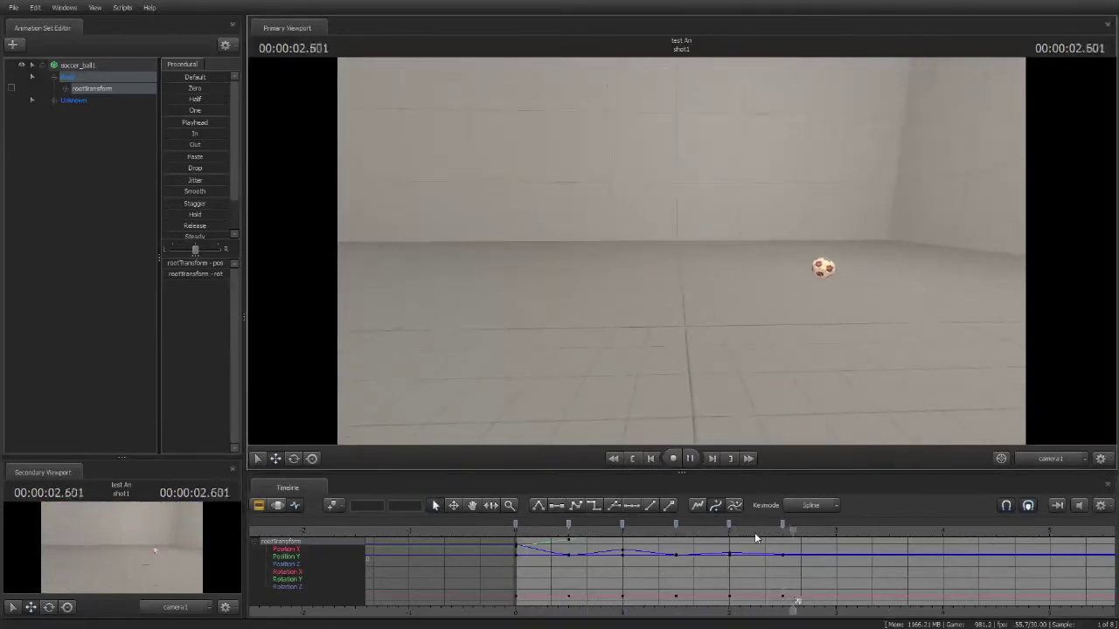
pyautogui.press('space')
pyautogui.moveTo(811, 530); pyautogui.dragTo(569, 557)
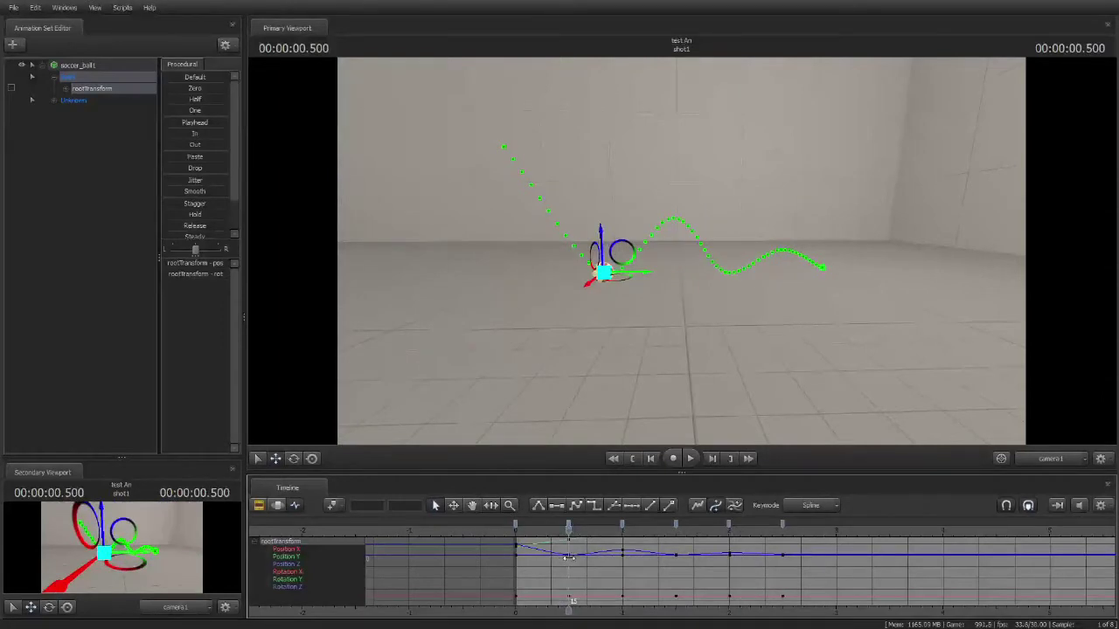
pyautogui.moveTo(569, 558); pyautogui.dragTo(515, 553)
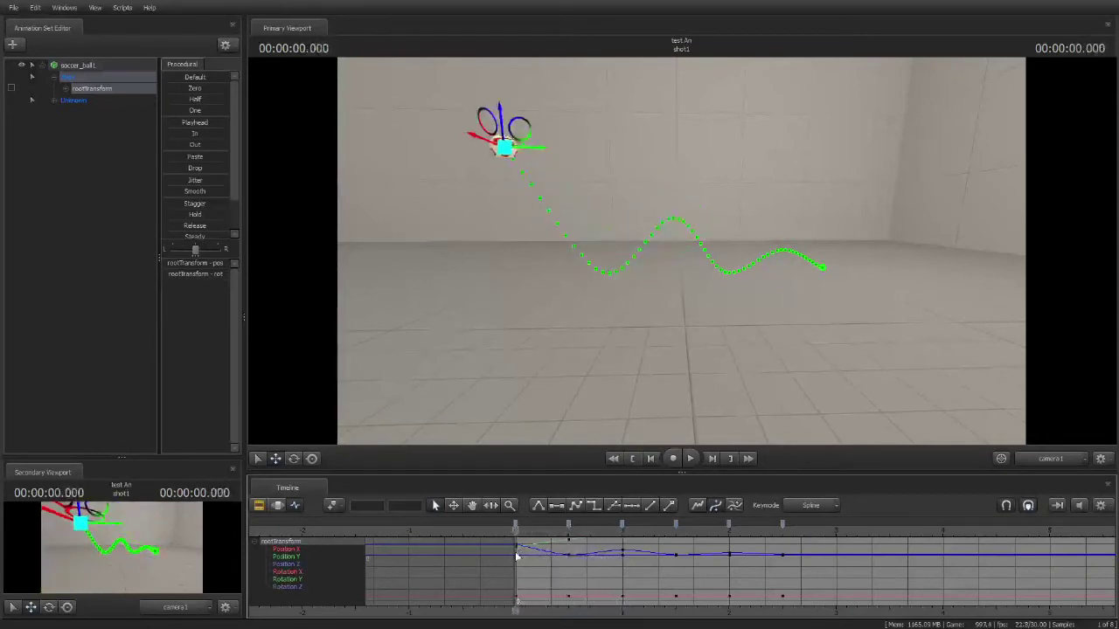
pyautogui.click(826, 507)
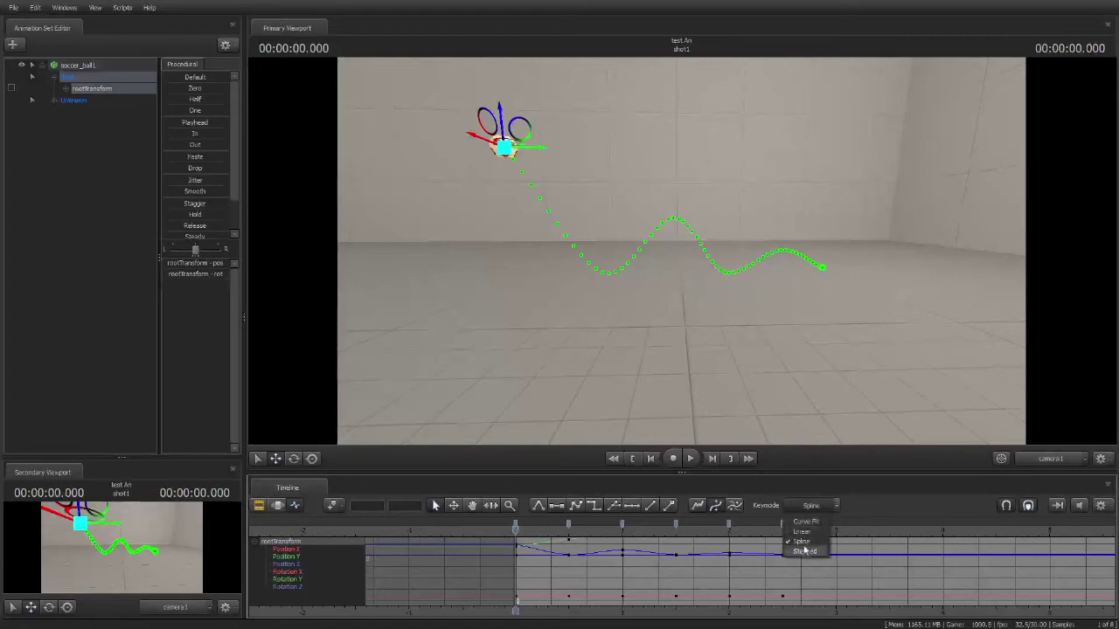
pyautogui.click(836, 509)
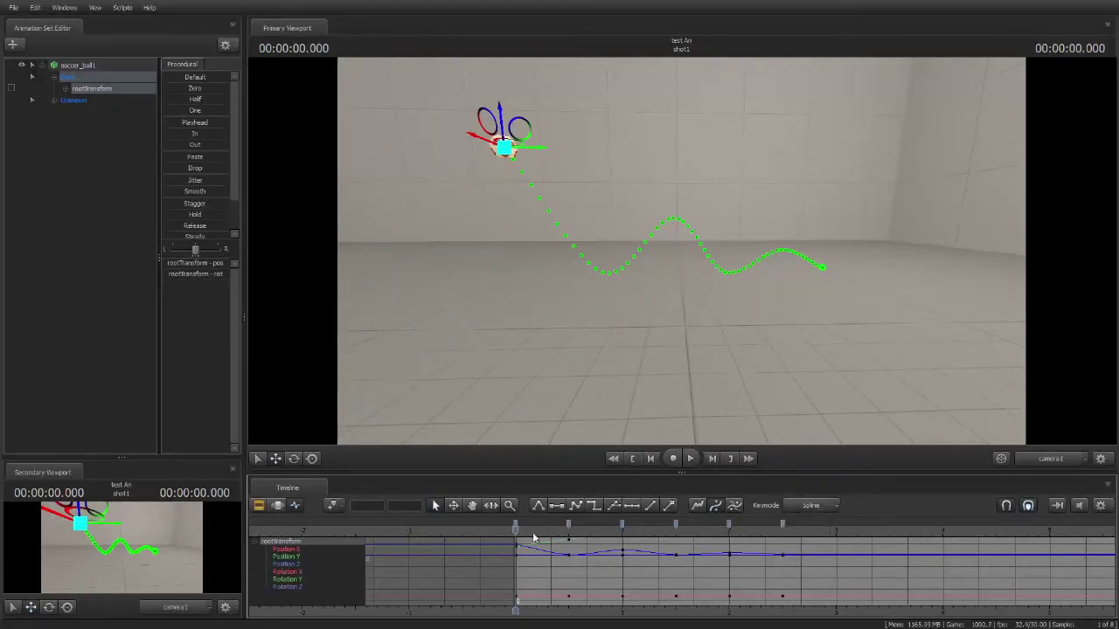
# Change the tangents of the 0.5 s keyframe to a sharp corner at the first floor contact and play the motion from the start
pyautogui.moveTo(516, 530); pyautogui.dragTo(569, 535)
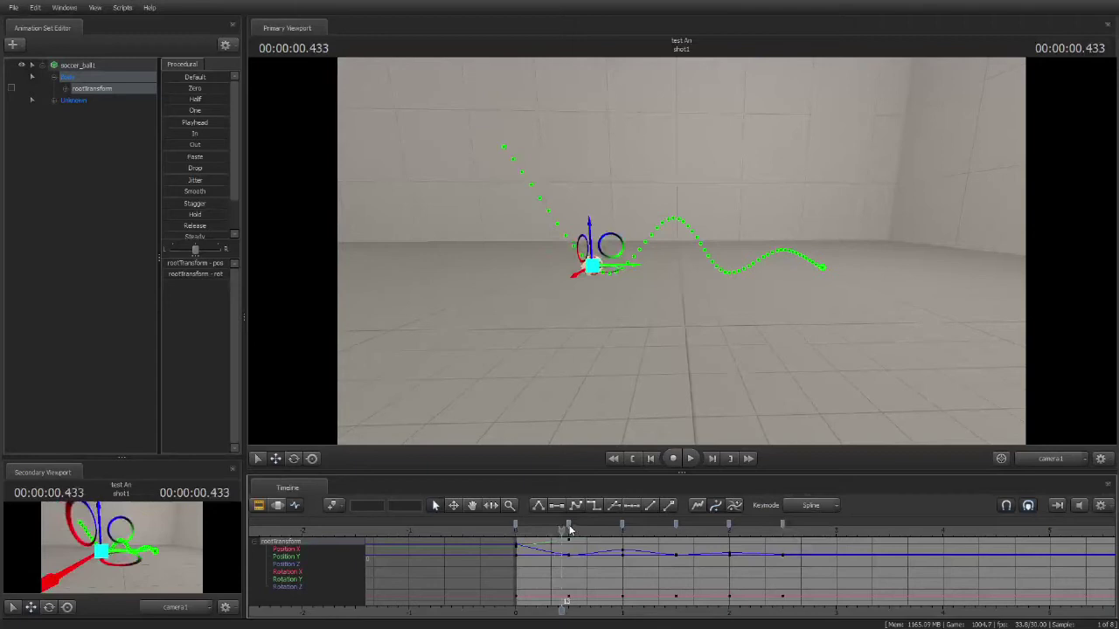
pyautogui.click(568, 525)
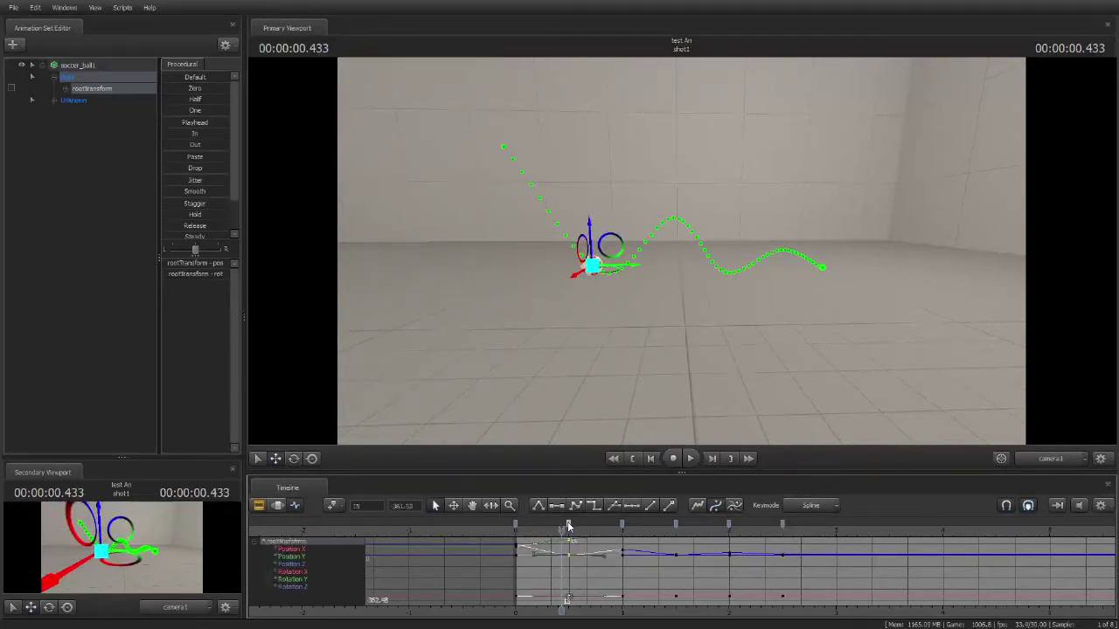
pyautogui.click(527, 533)
pyautogui.moveTo(523, 533); pyautogui.dragTo(569, 555)
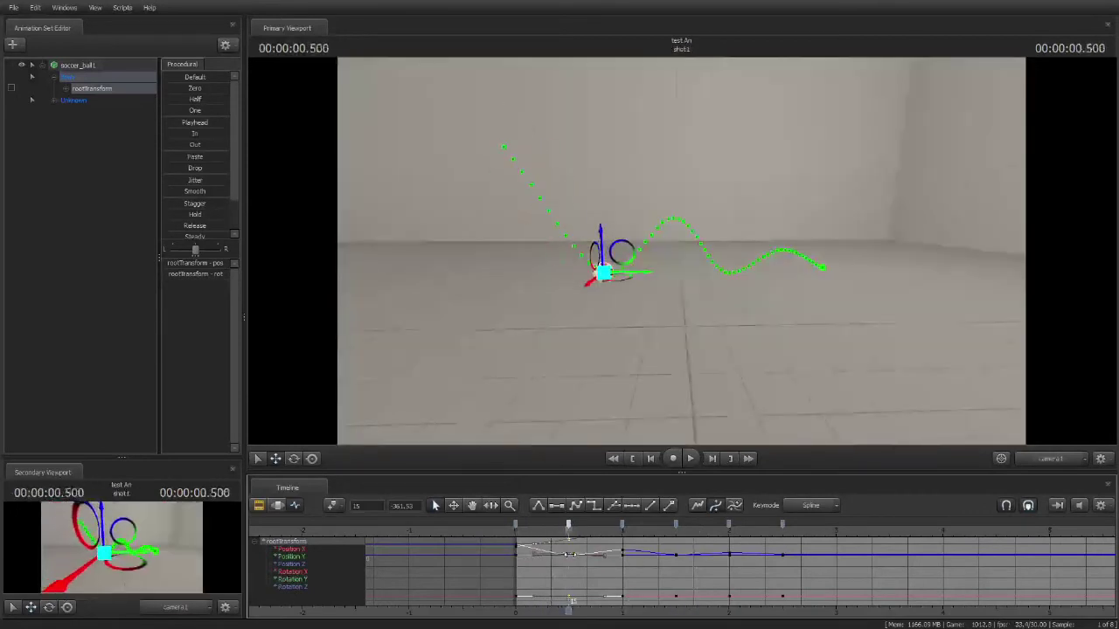
pyautogui.click(539, 509)
pyautogui.moveTo(568, 529); pyautogui.dragTo(516, 544)
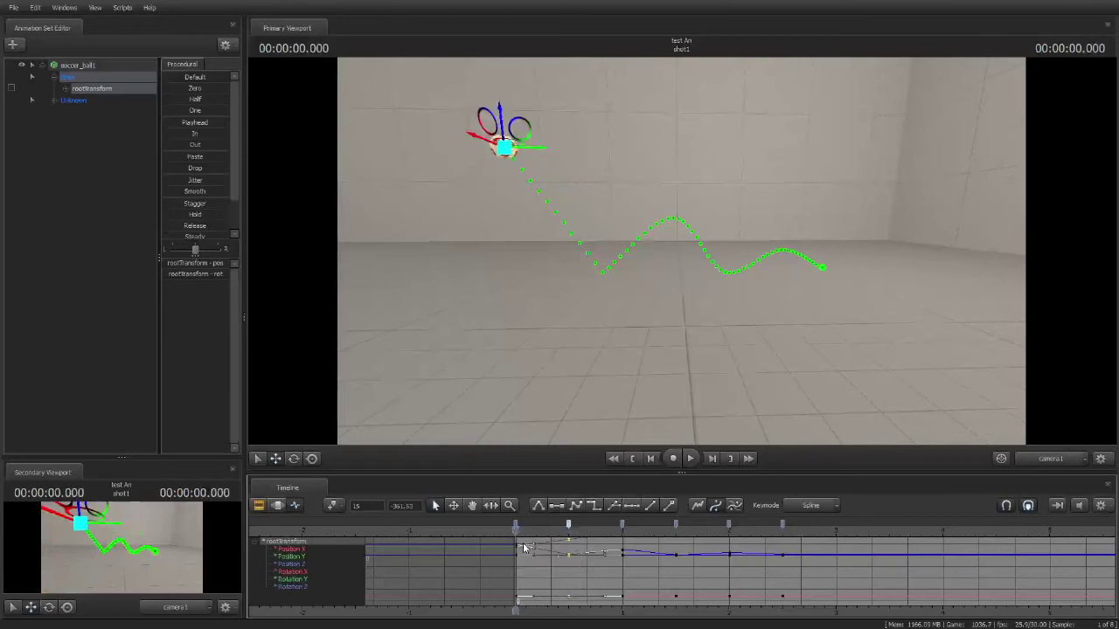
pyautogui.press('space')
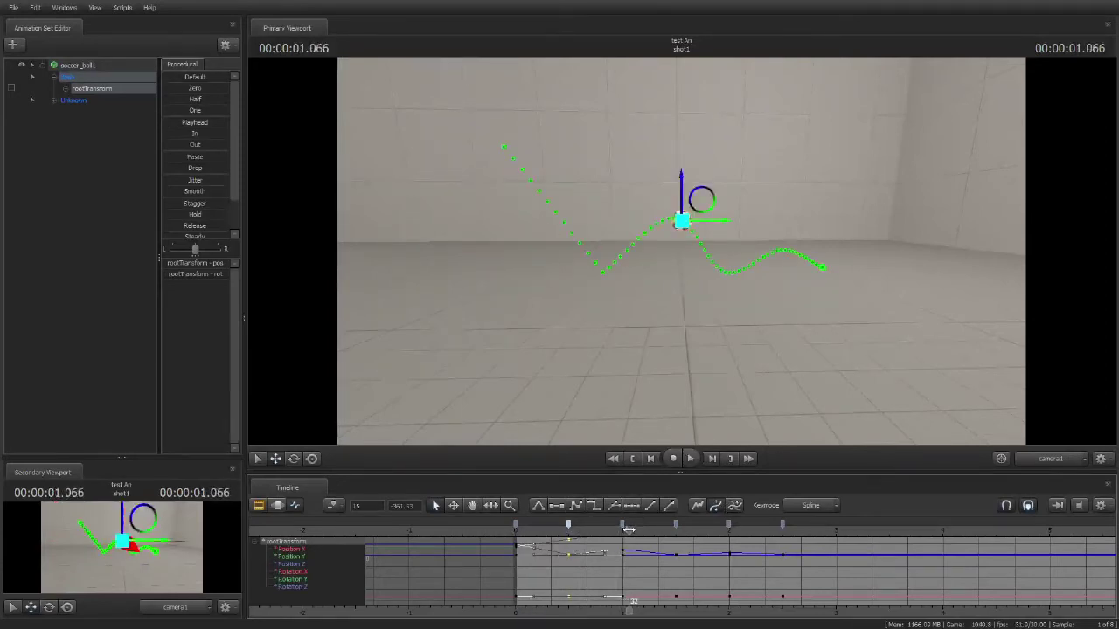
# Give the 1.5 s floor-contact keyframe the same sharp tangents and play the bounce from the start
pyautogui.moveTo(628, 530); pyautogui.dragTo(676, 529)
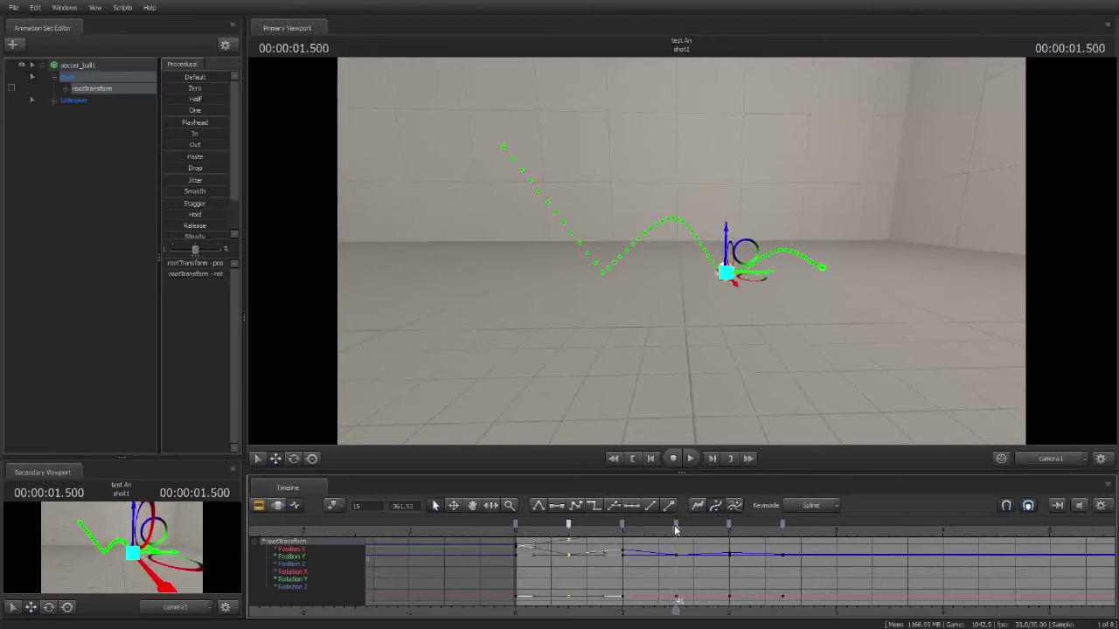
pyautogui.click(676, 527)
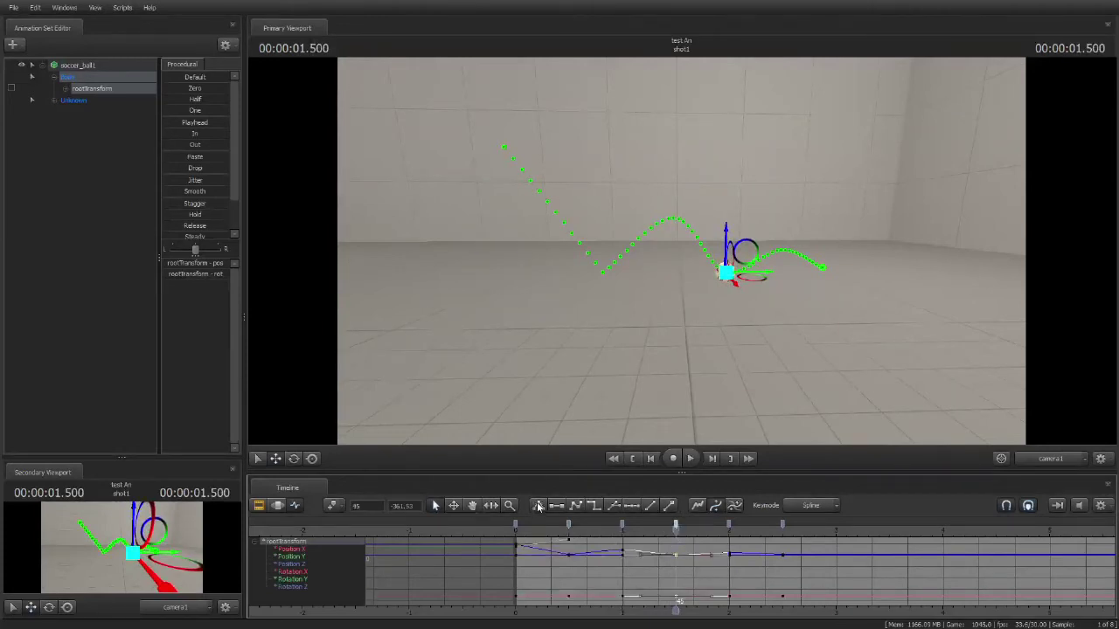
pyautogui.moveTo(678, 530); pyautogui.dragTo(517, 558)
pyautogui.press('space')
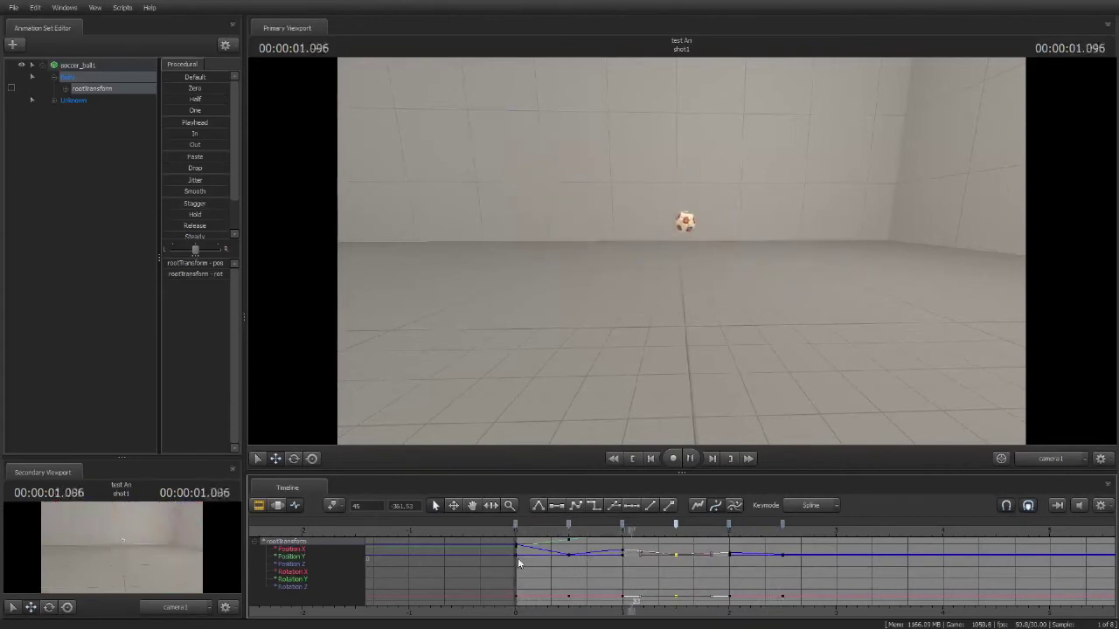
pyautogui.press('space')
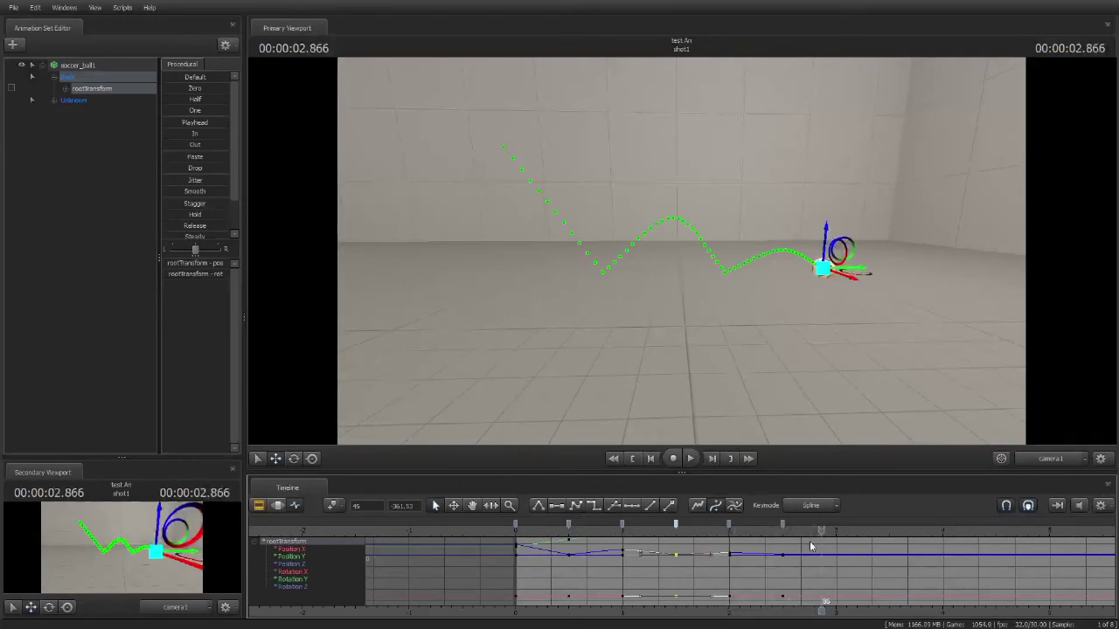
# Speed up the bounce by moving its keyframes after the start to frames 9, 21, 30, 42 and 54
pyautogui.moveTo(818, 531); pyautogui.dragTo(549, 564)
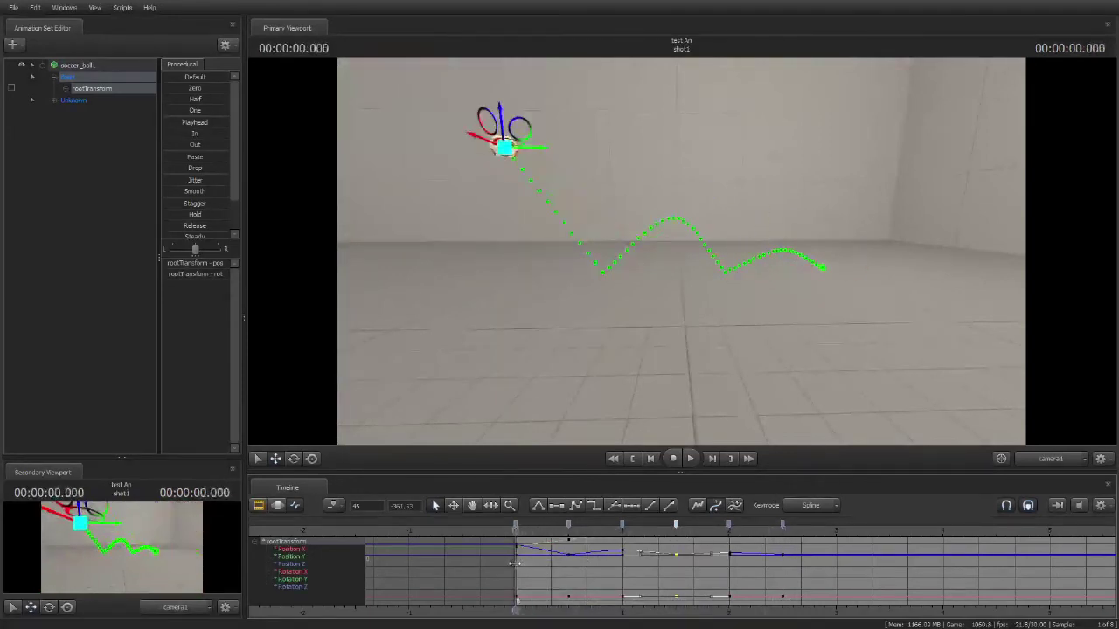
pyautogui.moveTo(514, 564); pyautogui.dragTo(547, 526)
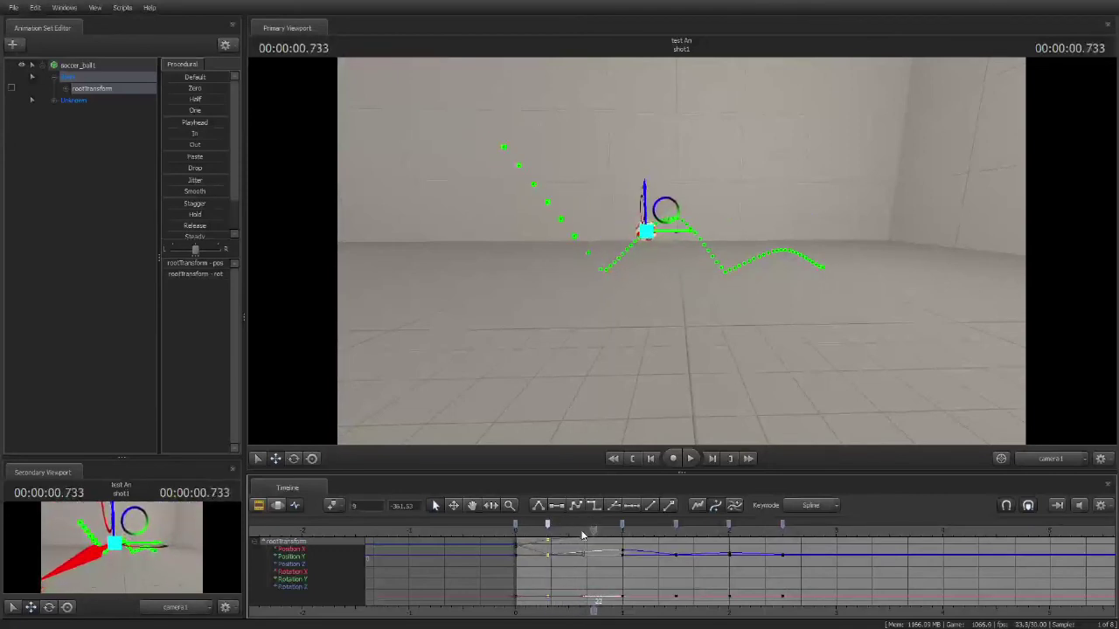
pyautogui.moveTo(621, 525); pyautogui.dragTo(591, 524)
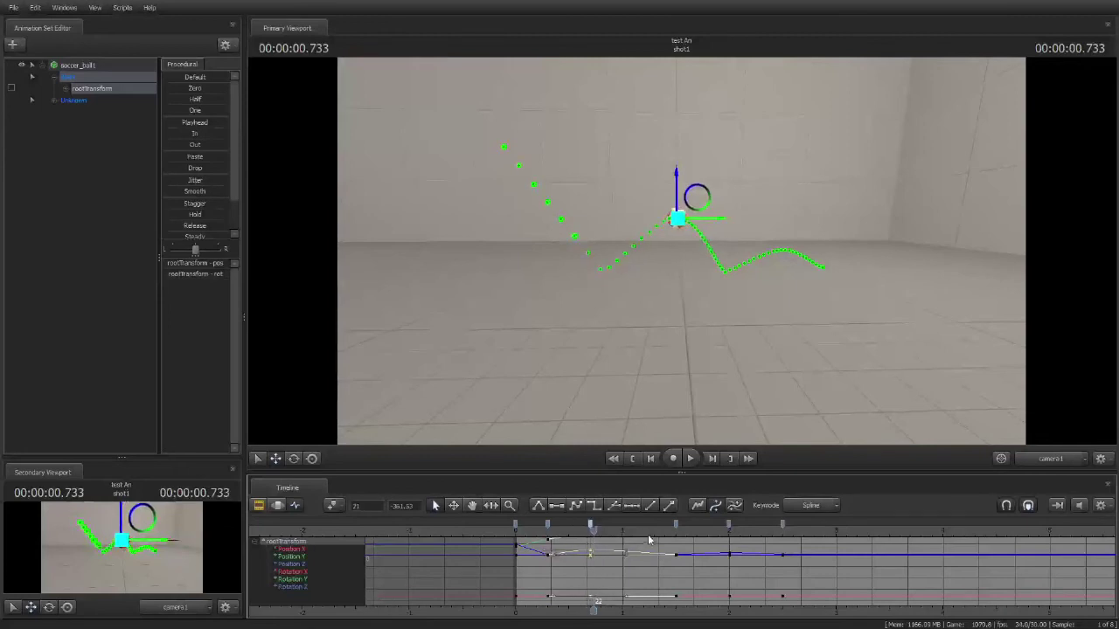
pyautogui.moveTo(675, 525); pyautogui.dragTo(621, 526)
pyautogui.moveTo(728, 525); pyautogui.dragTo(665, 527)
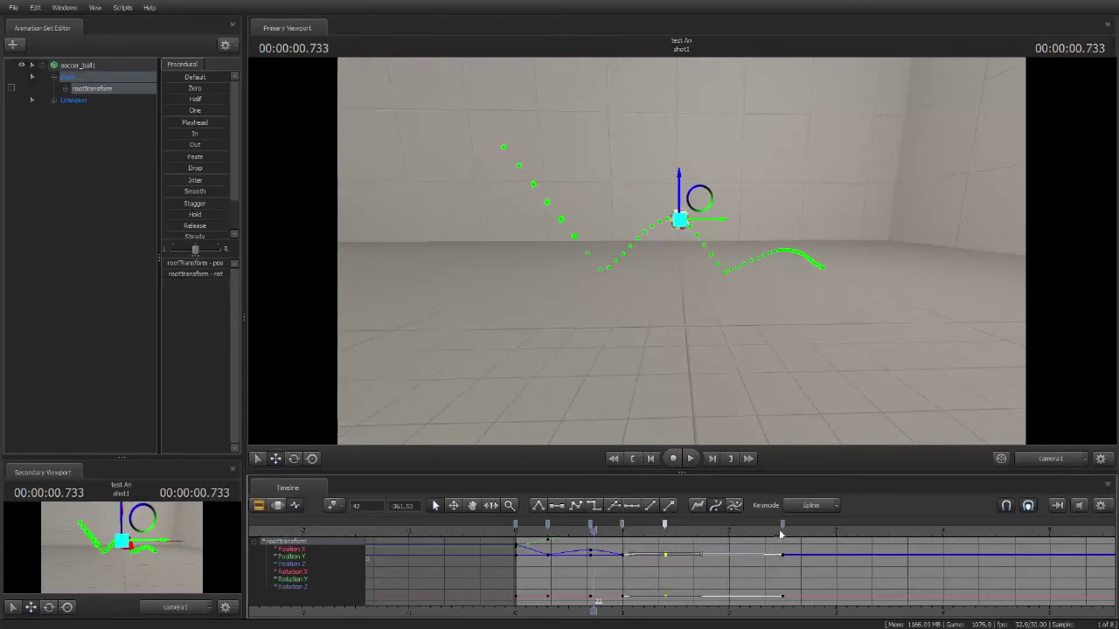
pyautogui.moveTo(782, 525); pyautogui.dragTo(708, 526)
# Play the retimed bounce animation from the start to check its speed
pyautogui.moveTo(592, 530); pyautogui.dragTo(516, 546)
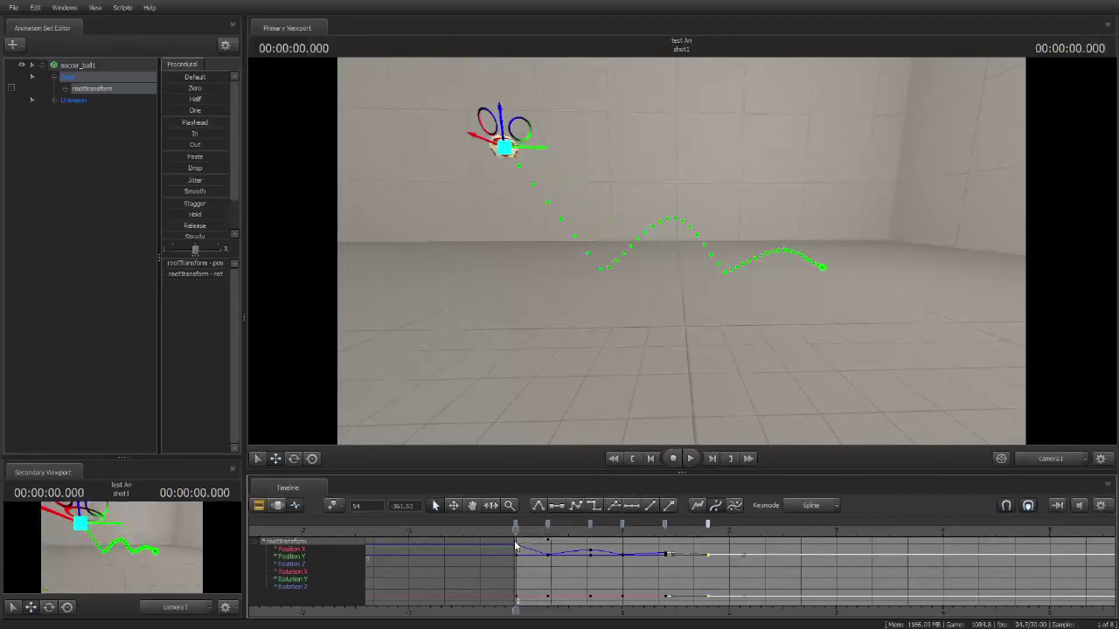
pyautogui.press('space')
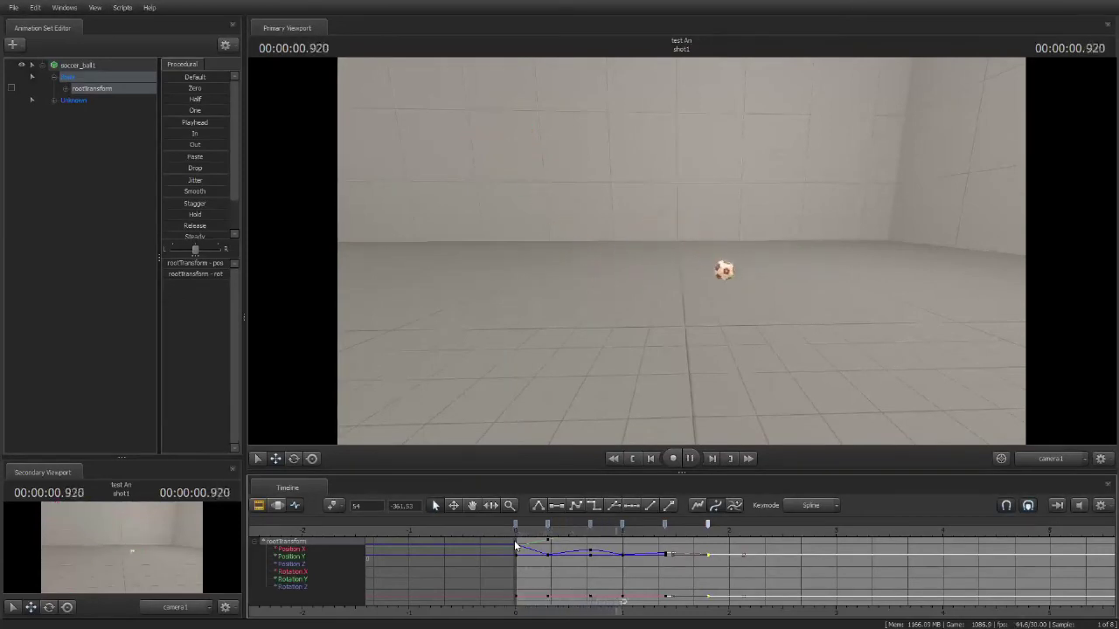
pyautogui.press('space')
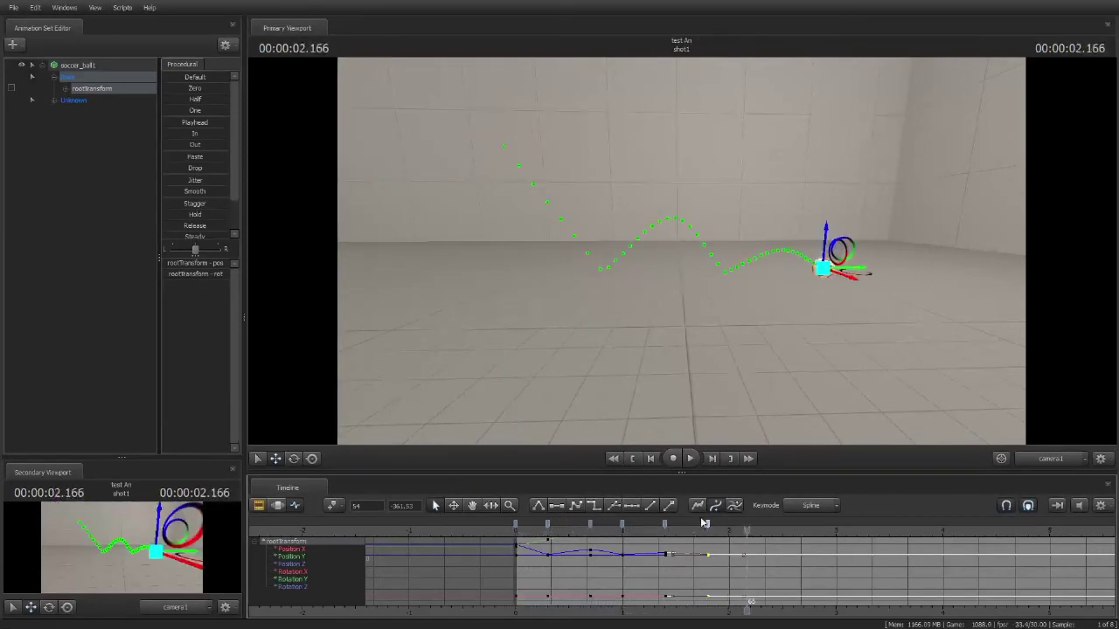
# Move the last keyframe of the bounce to frame 51 and play the animation from the start
pyautogui.moveTo(708, 528)
pyautogui.mouseDown()
pyautogui.moveTo(698, 528)
pyautogui.moveTo(739, 530)
pyautogui.moveTo(509, 532)
pyautogui.mouseUp()
pyautogui.press('space')
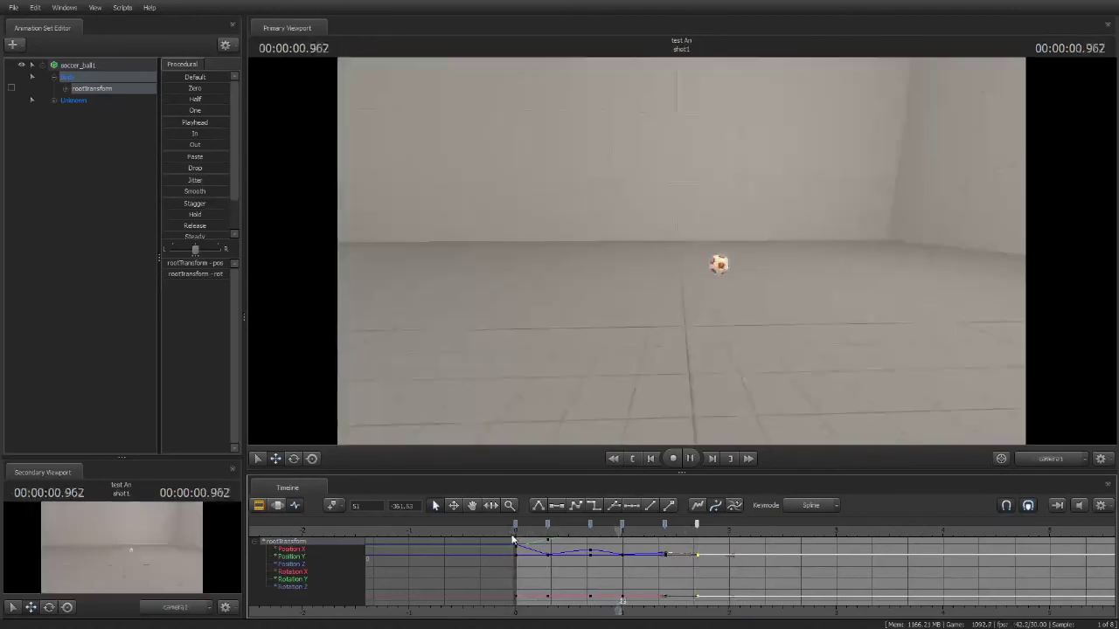
pyautogui.press('space')
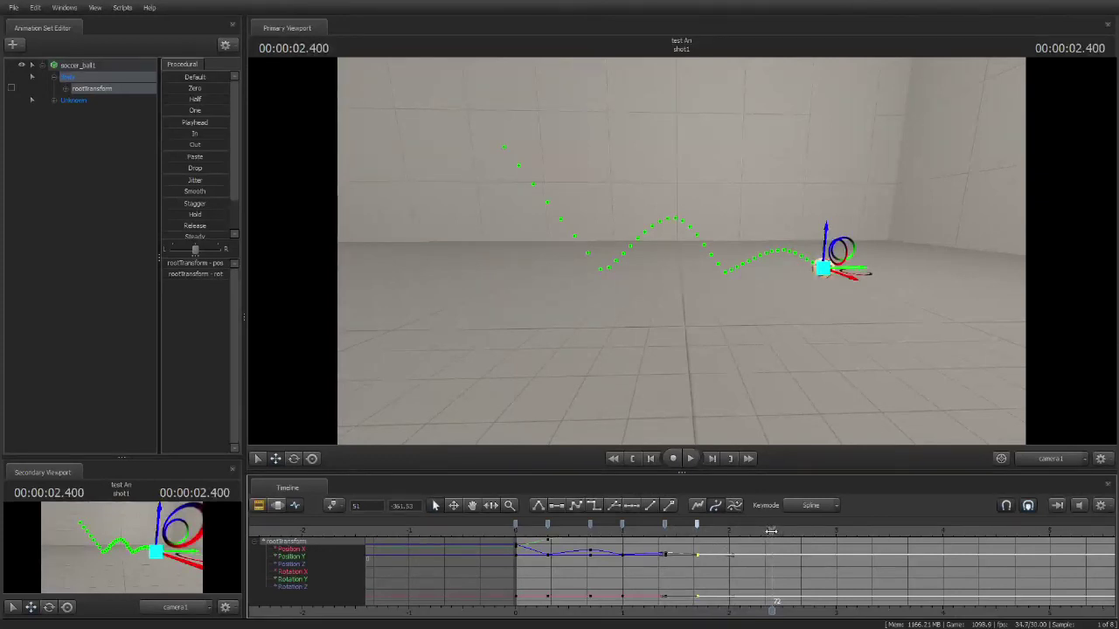
# Replay the ball's bounce from the start twice to check the timing of the final landing
pyautogui.moveTo(772, 531); pyautogui.dragTo(515, 531)
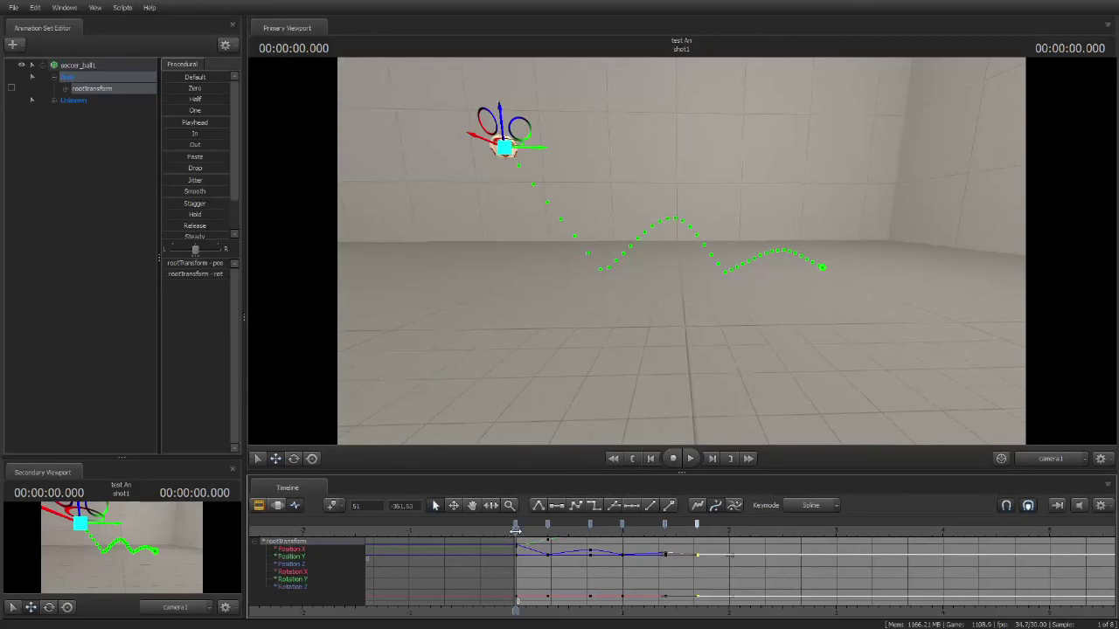
pyautogui.press('space')
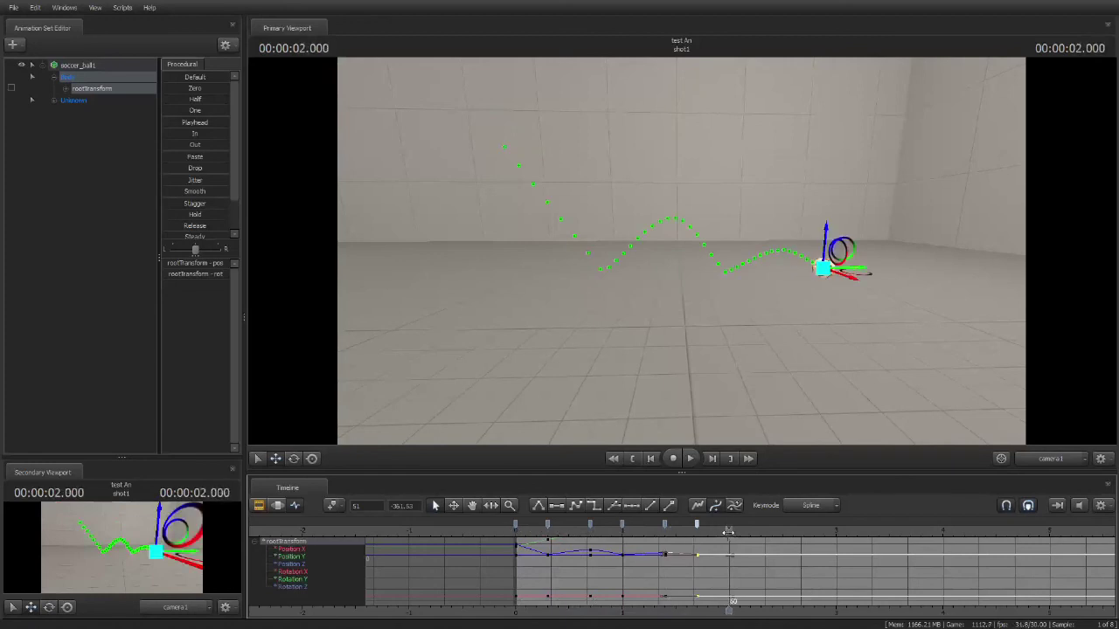
pyautogui.moveTo(728, 530); pyautogui.dragTo(514, 534)
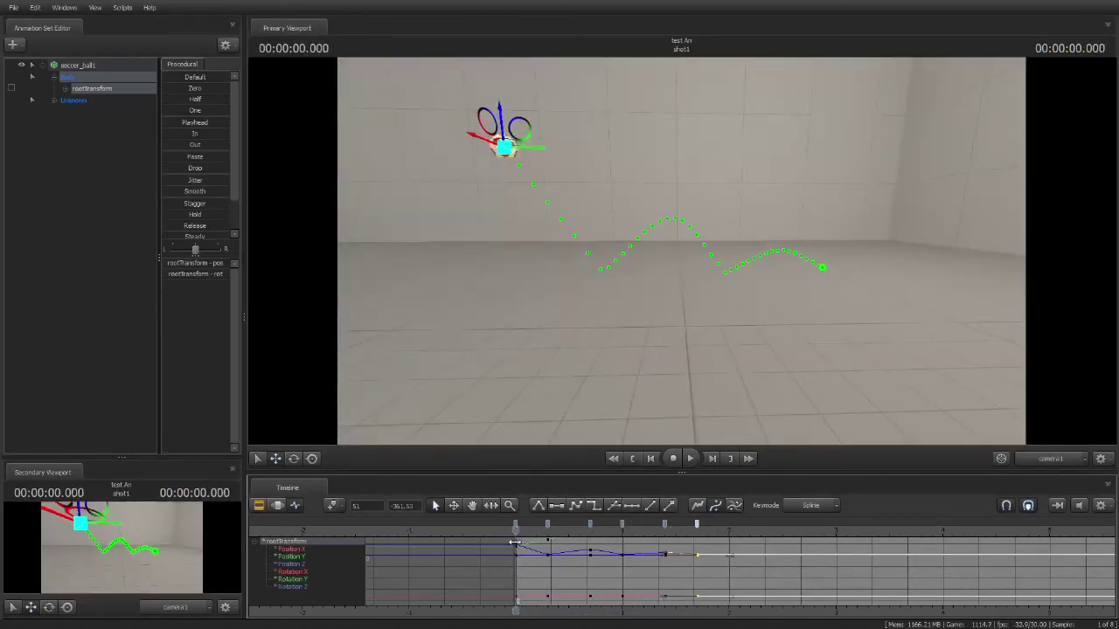
pyautogui.press('space')
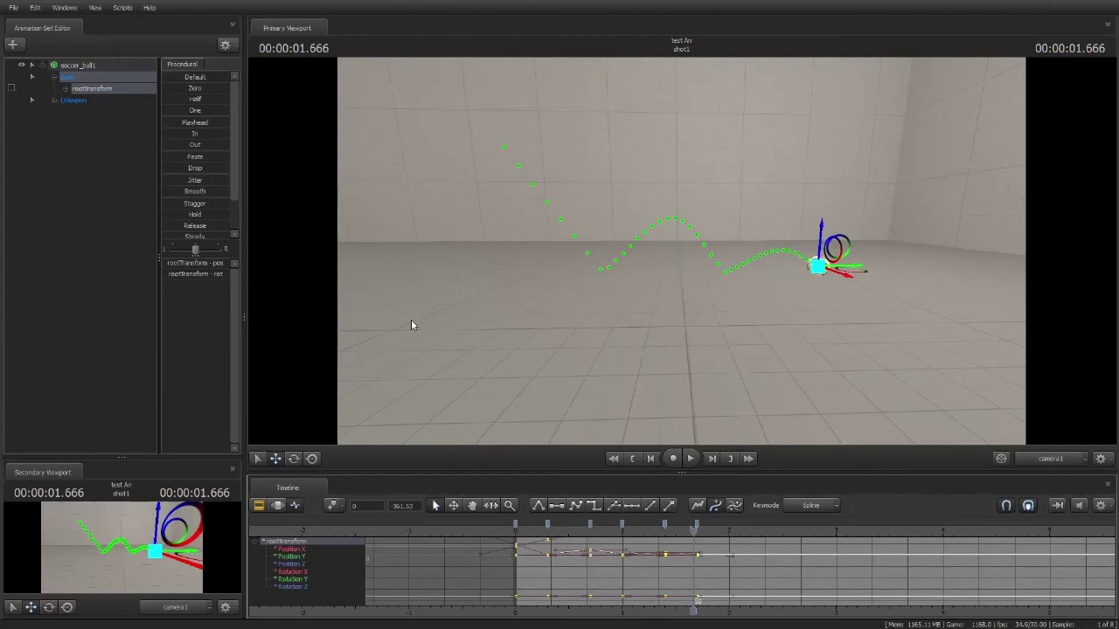